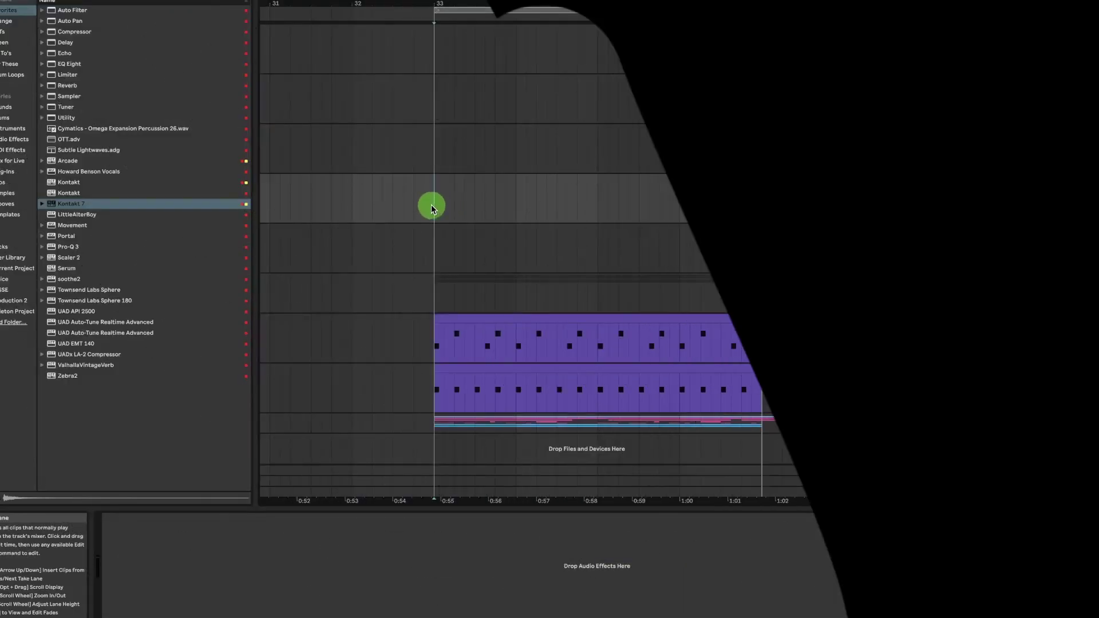
Step: Play the KIK SNR and HH drums and record them onto track 4 from DRUMZ
key("space")
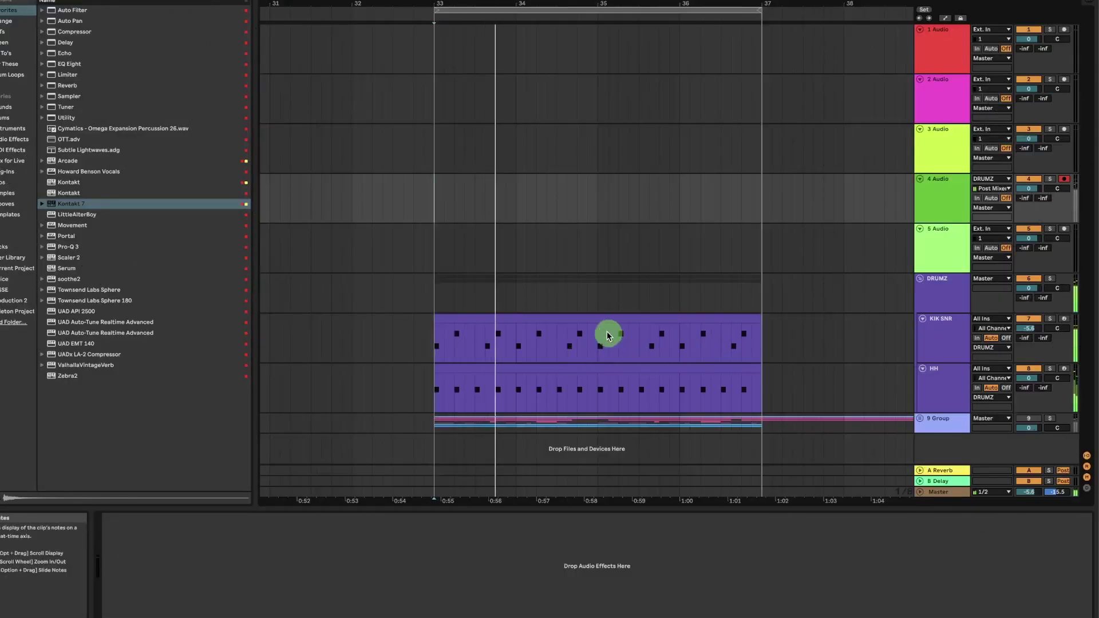
left_click(562, 320)
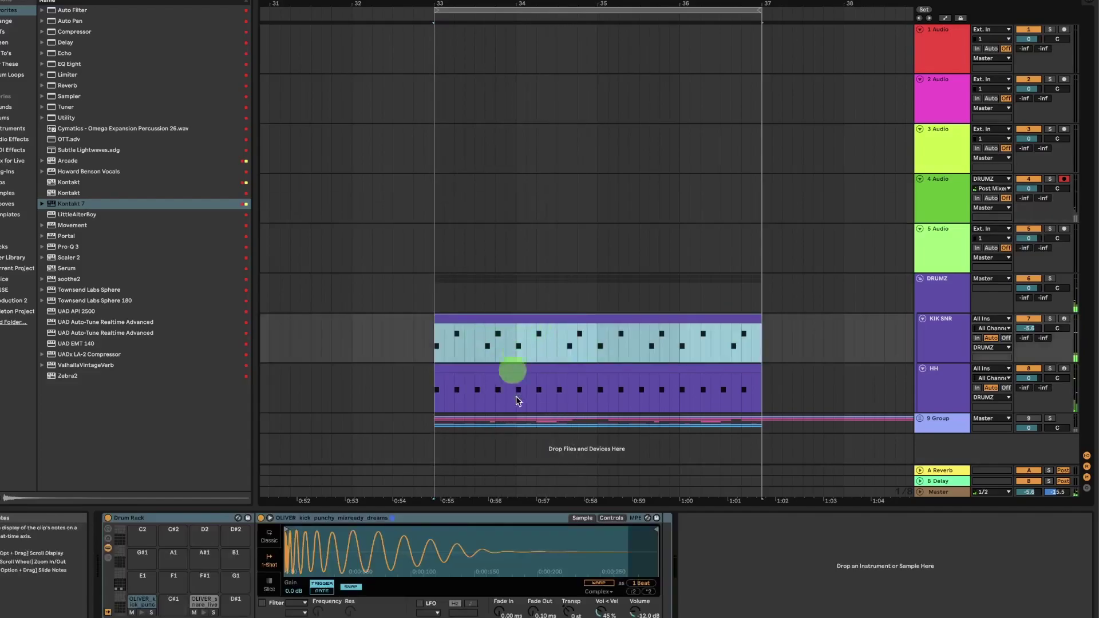
left_click(517, 370)
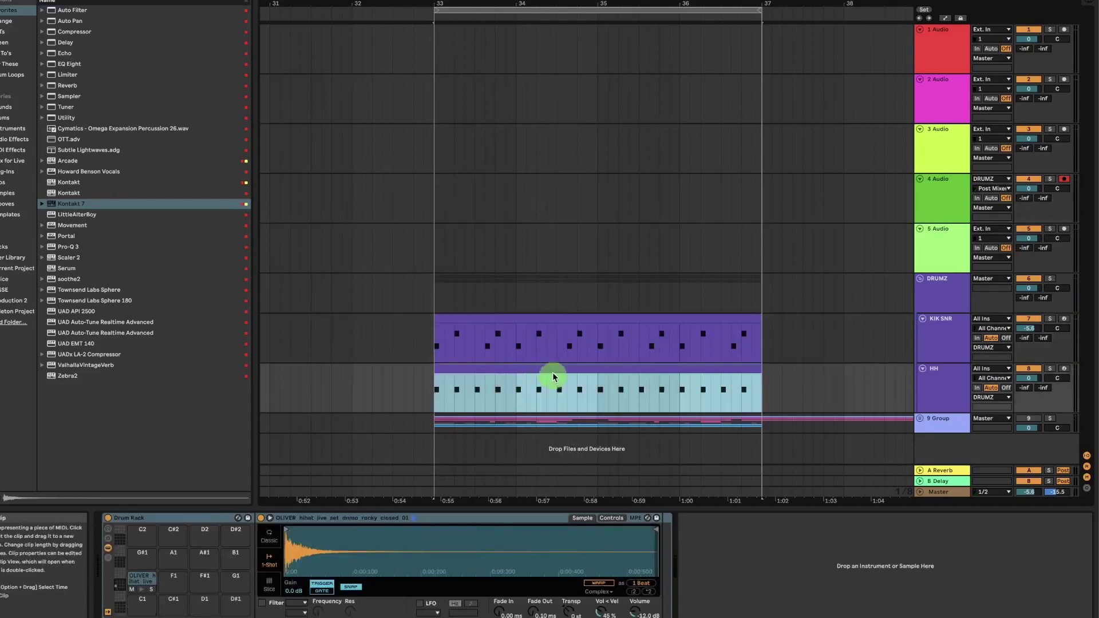
left_click(434, 198)
key("F9")
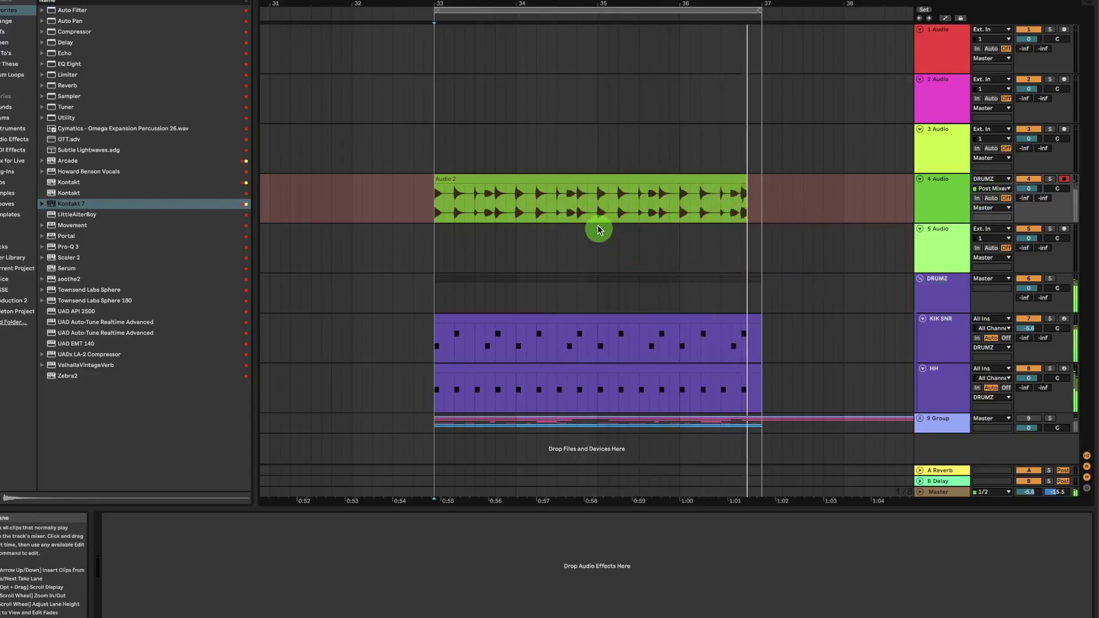
Step: Warp Audio 2 to 999 BPM, solo track 4, and extend the clip to bar 41
double_click(588, 206)
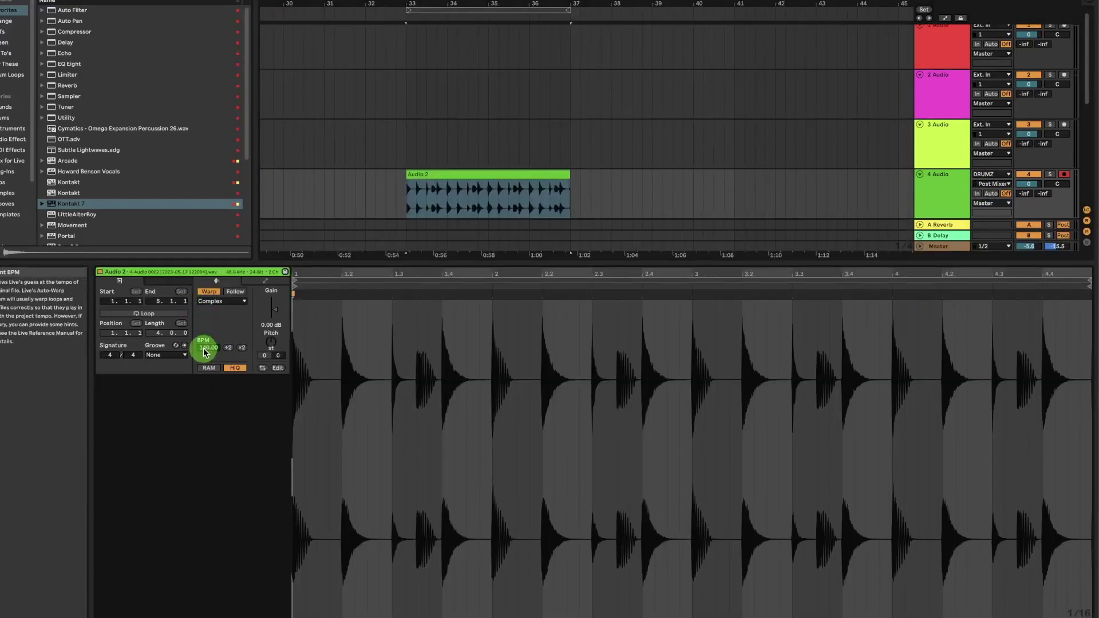
left_click_drag(205, 352, 196, 381)
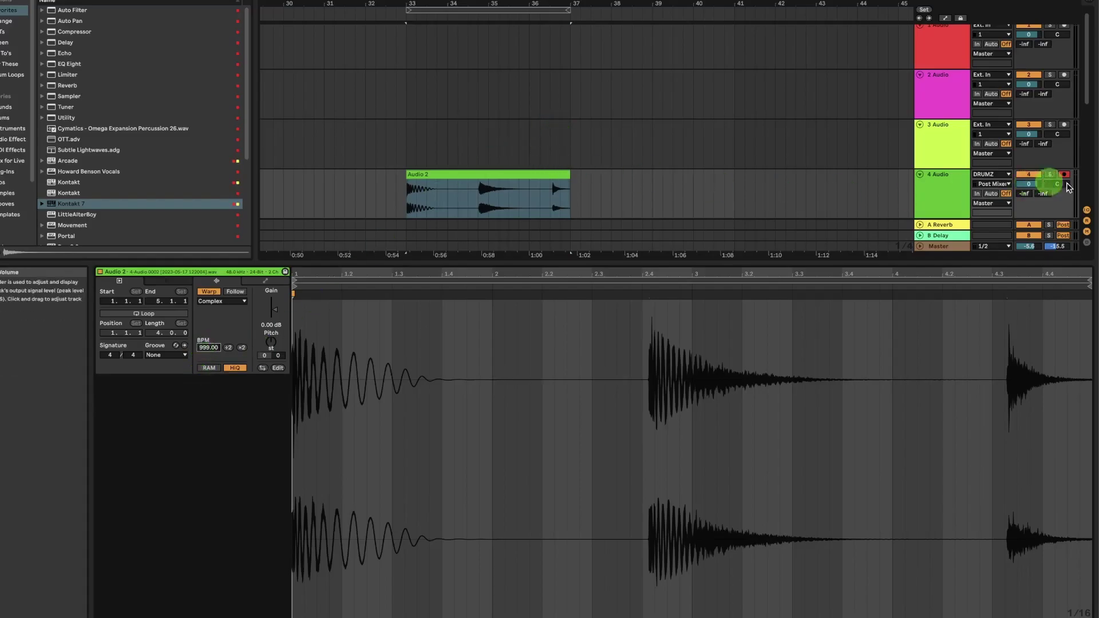
left_click(1050, 175)
scroll(464, 198, "up", 3)
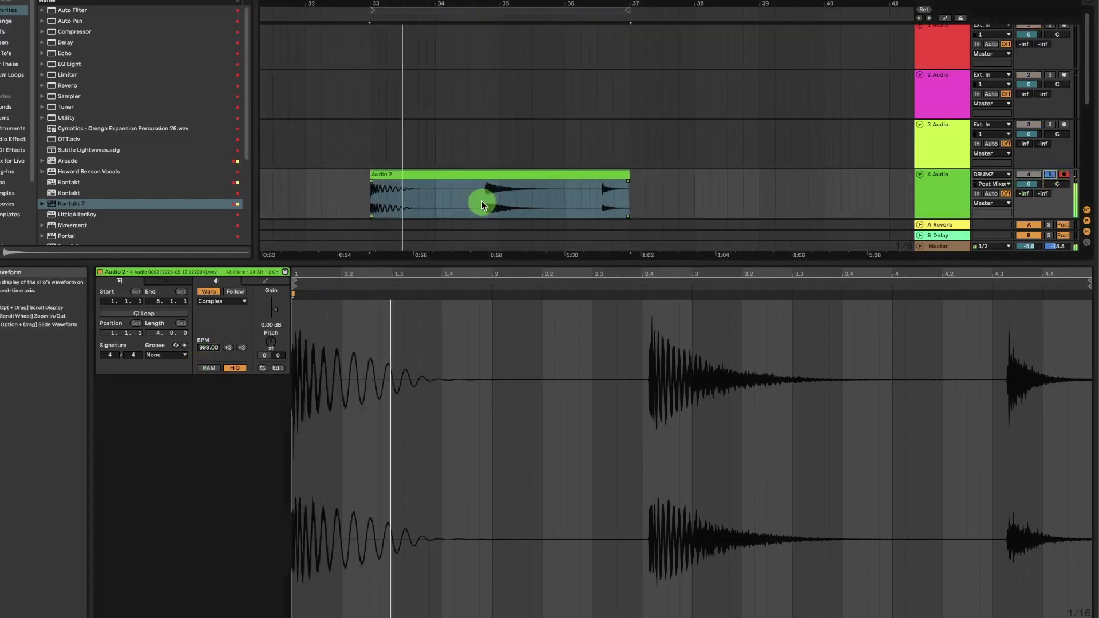
left_click(483, 207)
left_click_drag(627, 177, 911, 181)
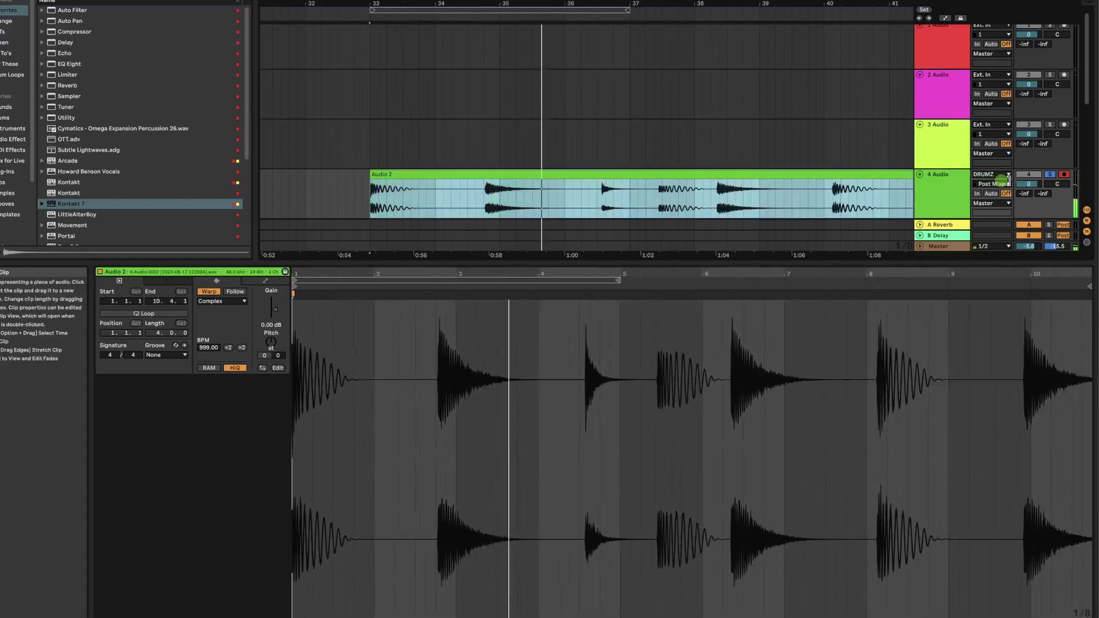
scroll(679, 197, "down", 1)
scroll(631, 164, "down", 1)
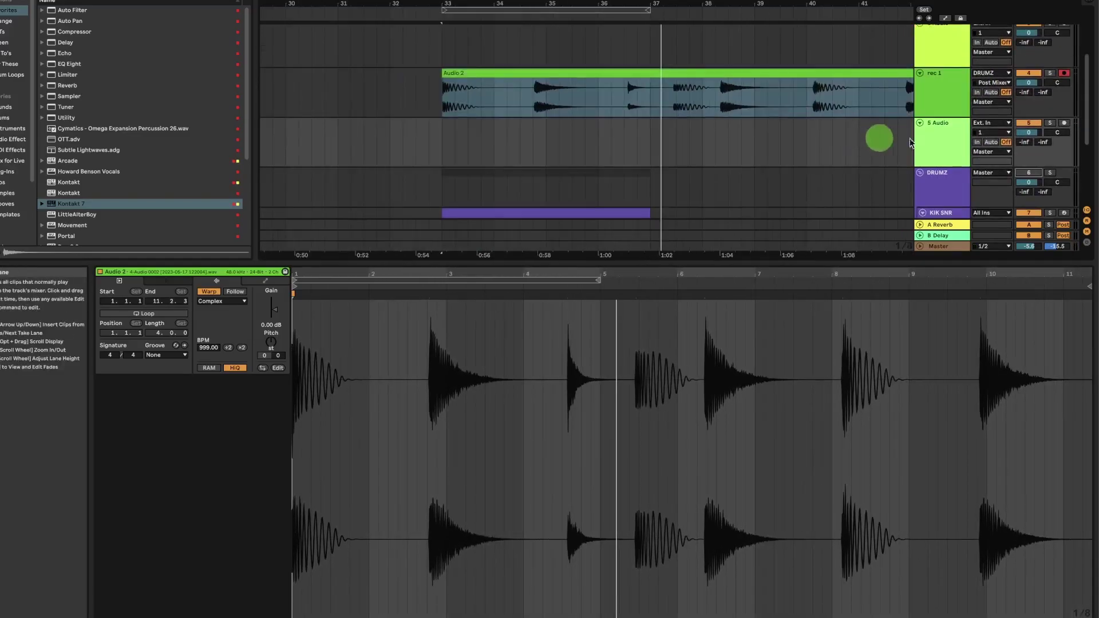
Step: Route track 5's input from rec 1 and arm it for recording
left_click(980, 123)
left_click(912, 184)
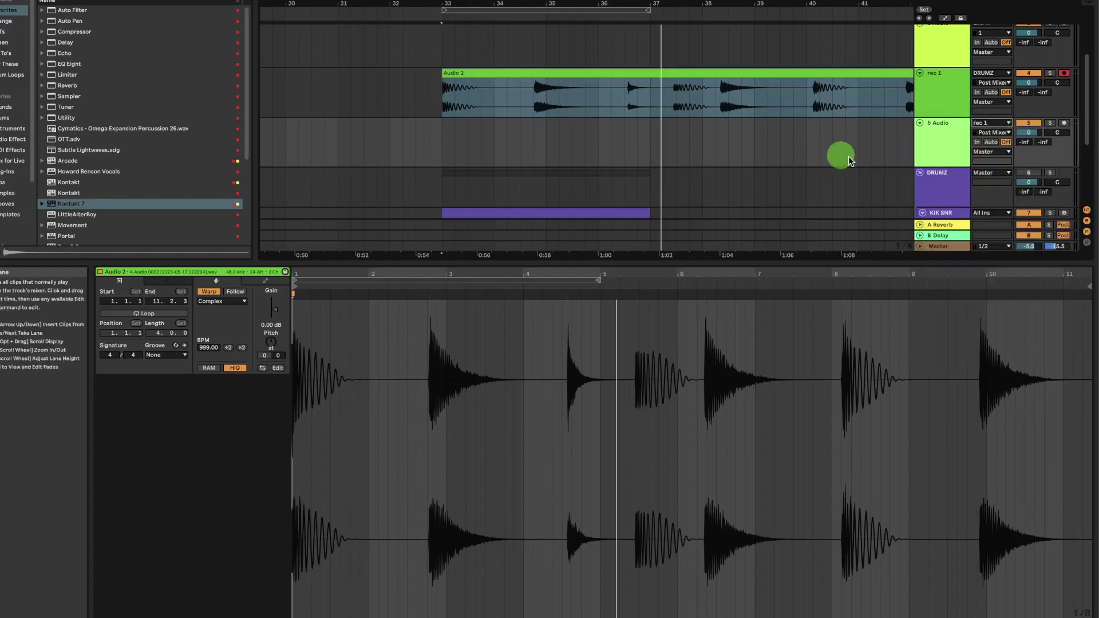
left_click(746, 75)
left_click(768, 147)
left_click(1064, 123)
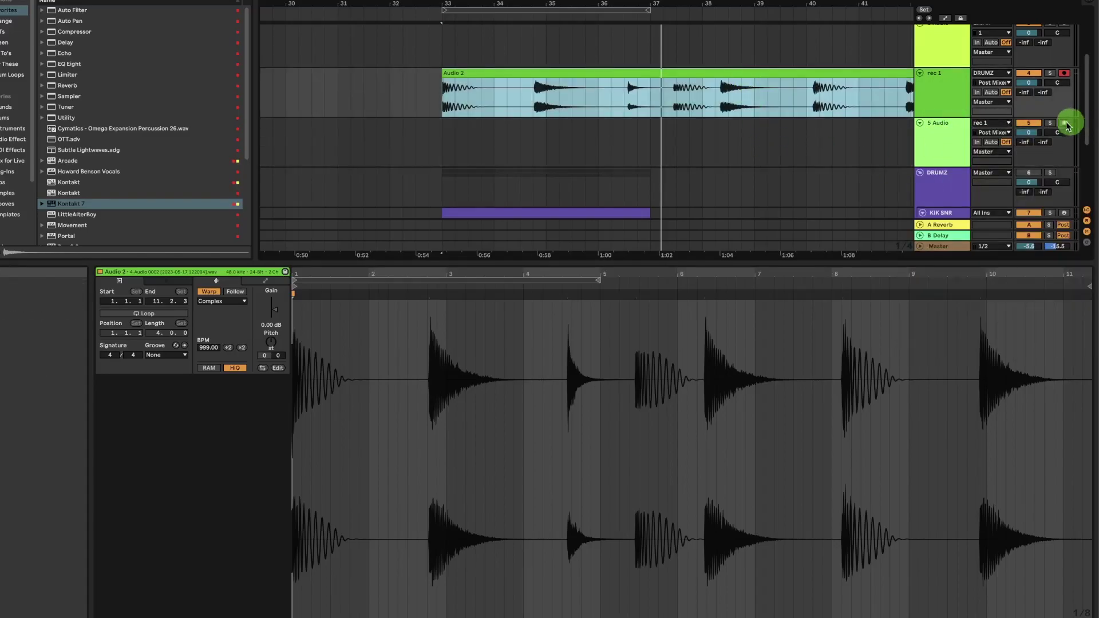
left_click(798, 115)
left_click(219, 327)
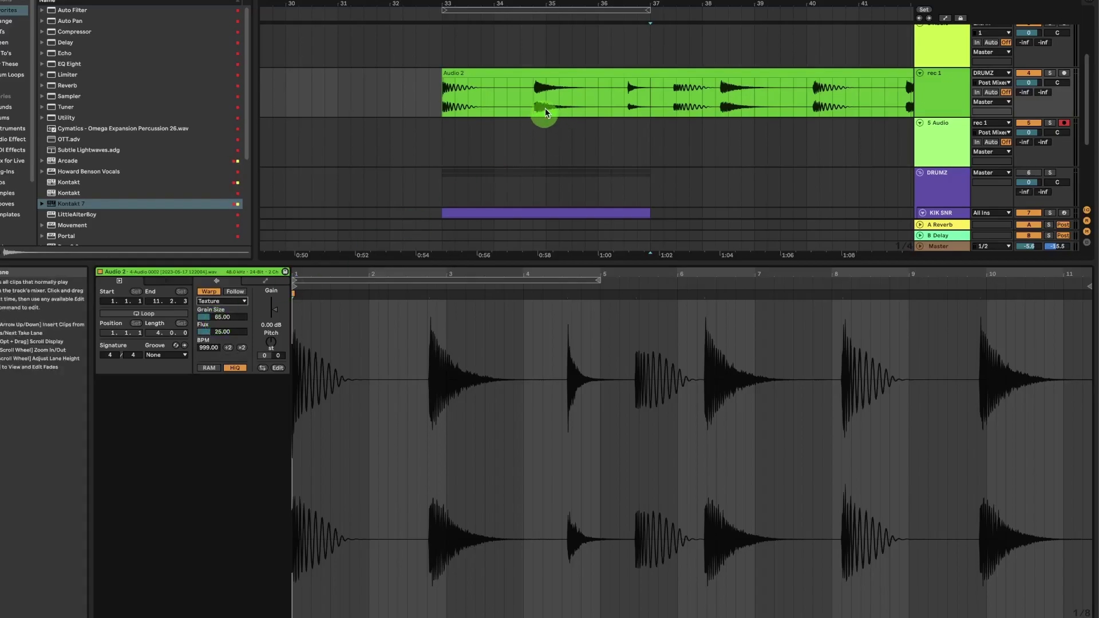
Step: Set the Audio 2 clip's warp mode to Texture
left_click(524, 72)
left_click(213, 301)
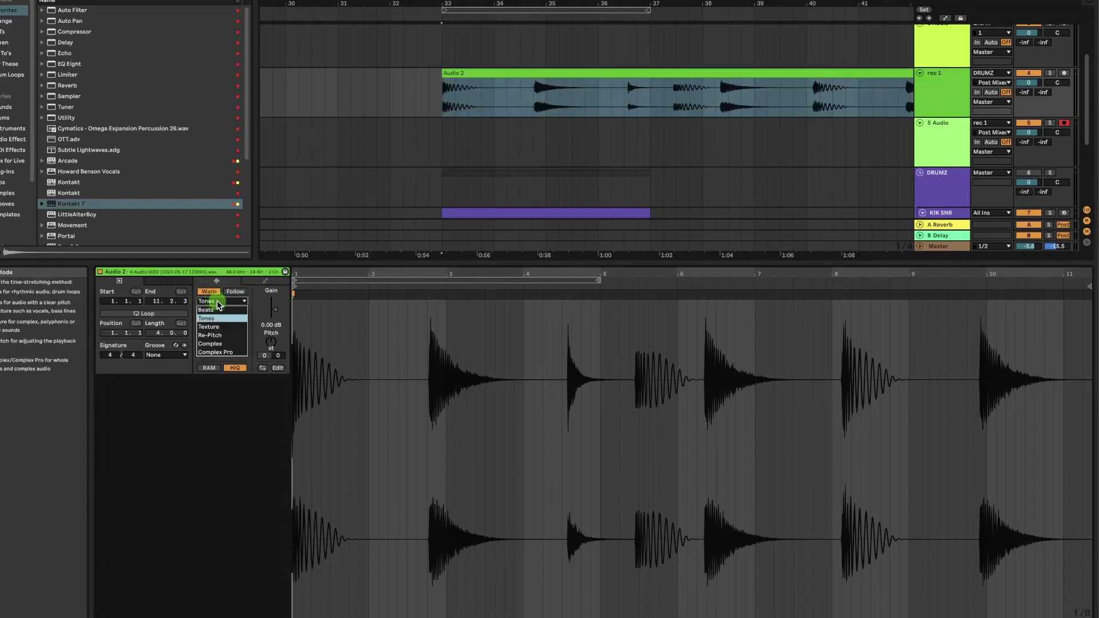
left_click(215, 310)
left_click(442, 138)
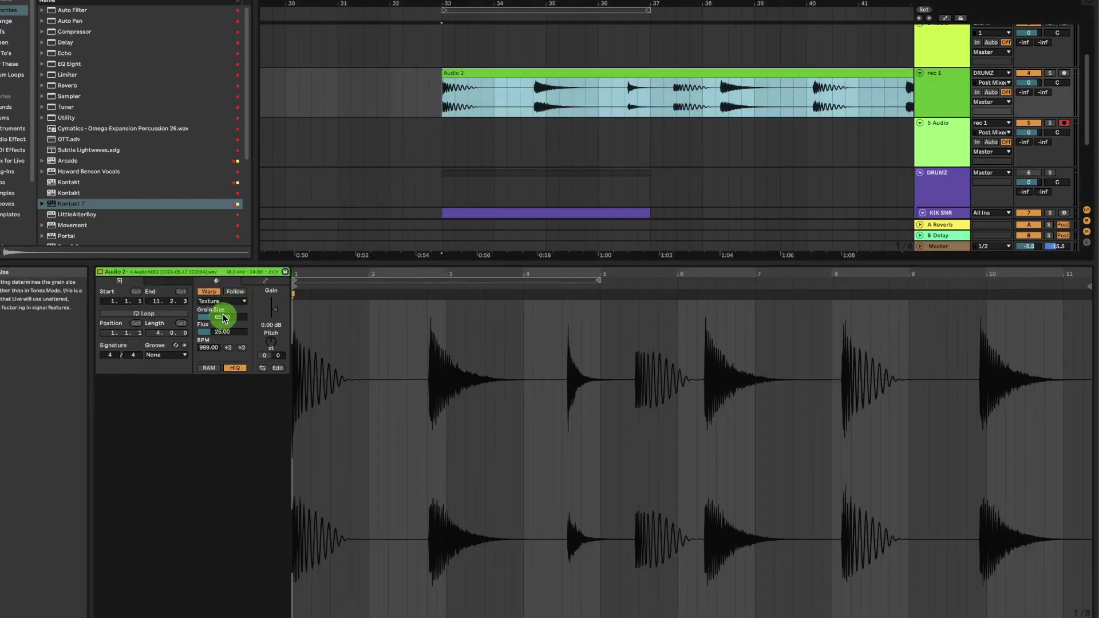
Step: Record onto track 5 while lowering the grain size to about 43
key("F9")
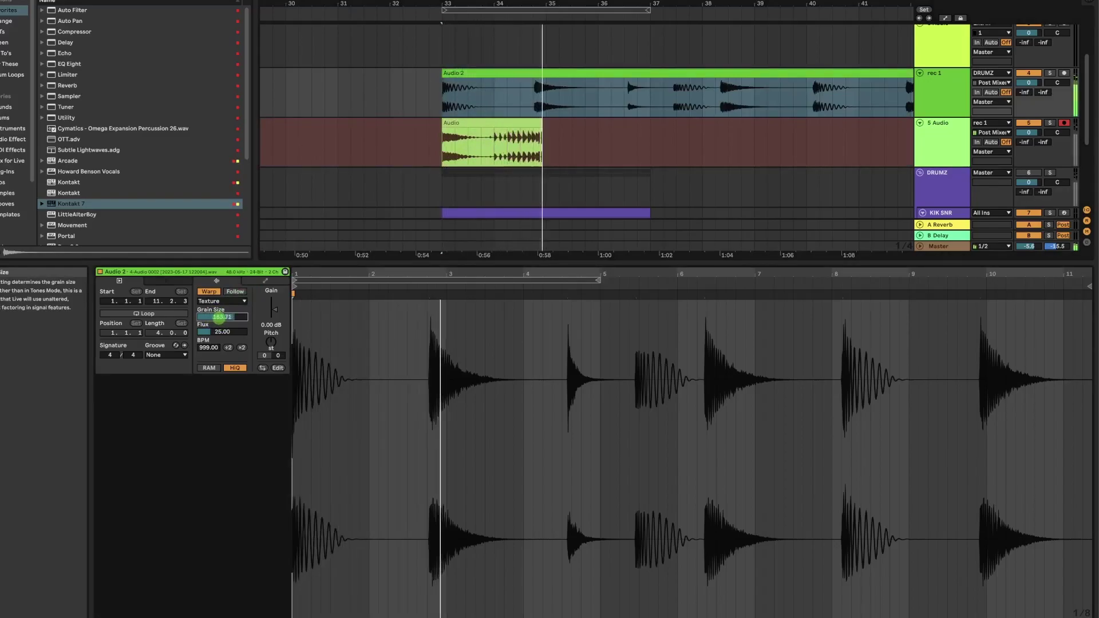
left_click_drag(217, 316, 217, 317)
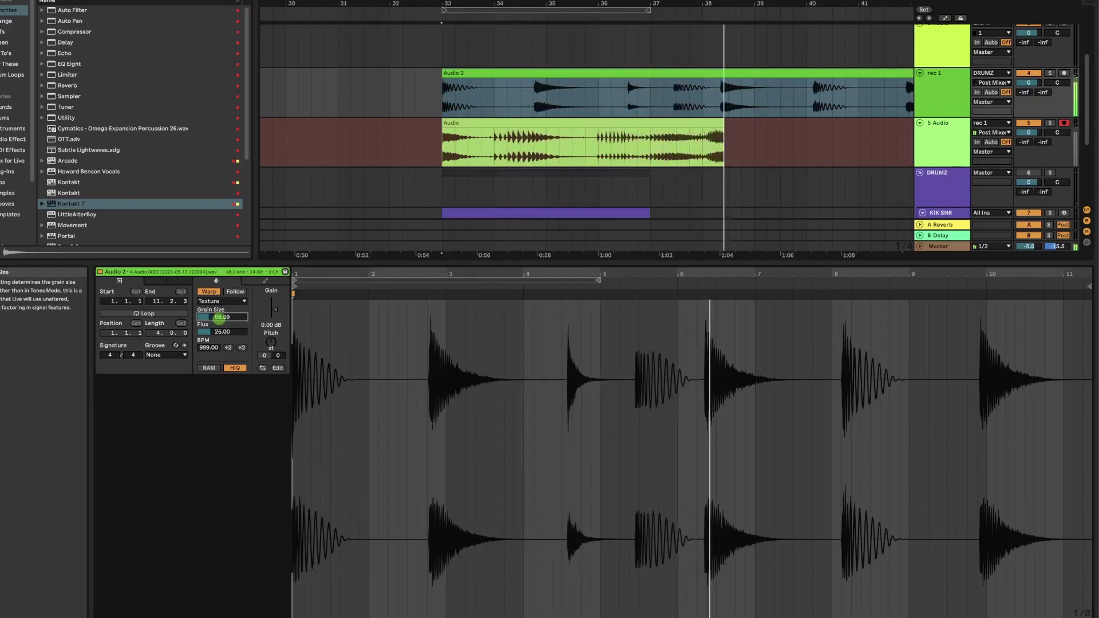
left_click_drag(219, 317, 219, 318)
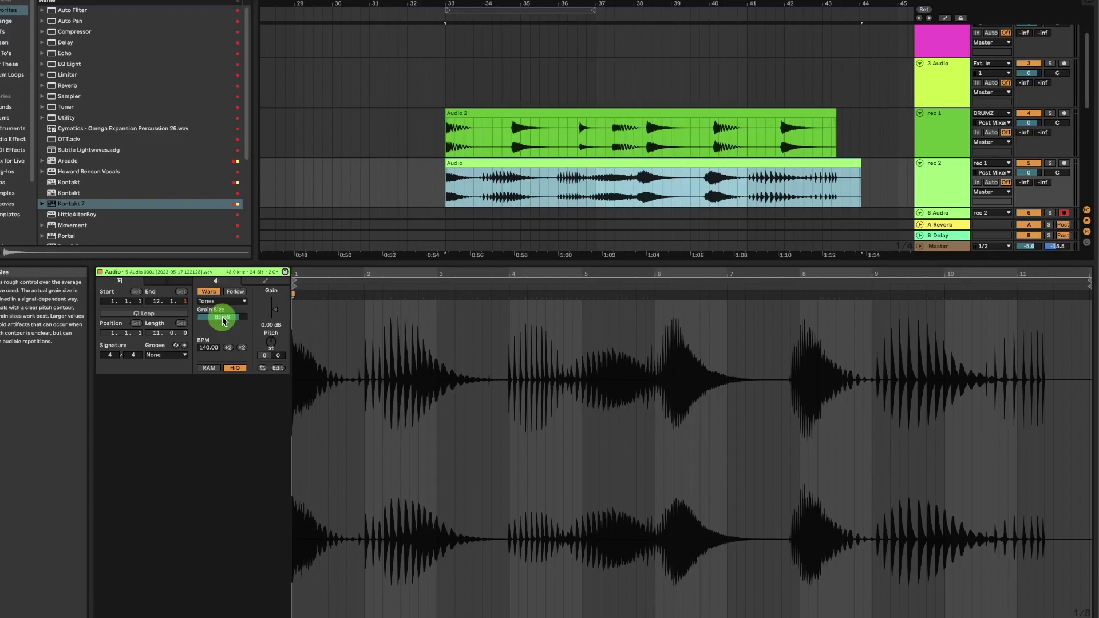
scroll(530, 155, "down", 2)
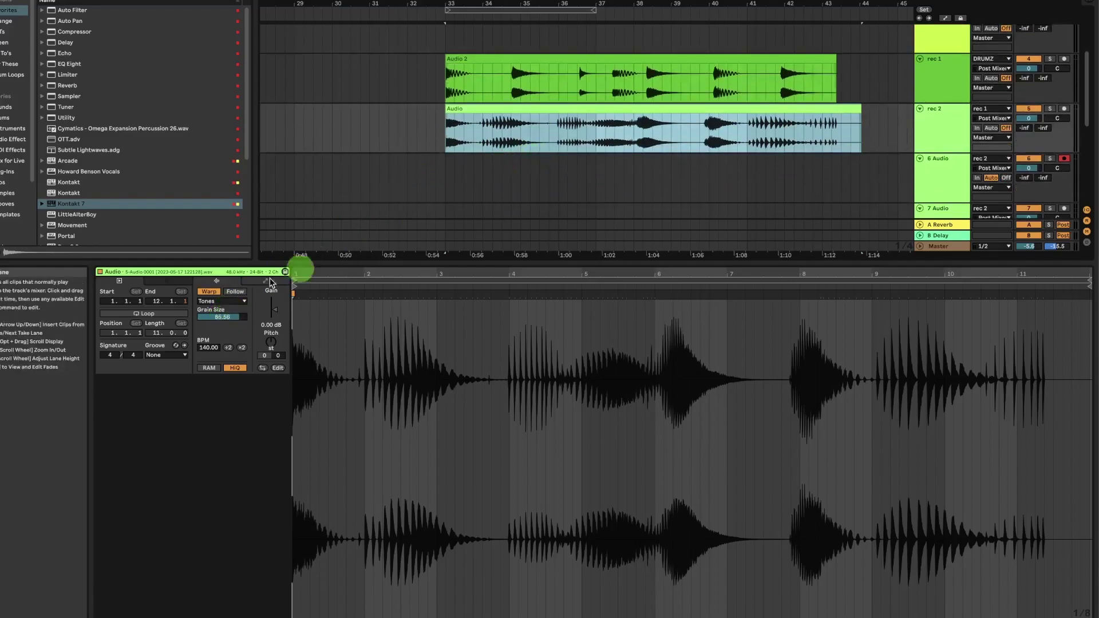
Step: Record the Tones-warped rec 2 clip onto track 6, sweeping grain size between 100 and 12
key("F9")
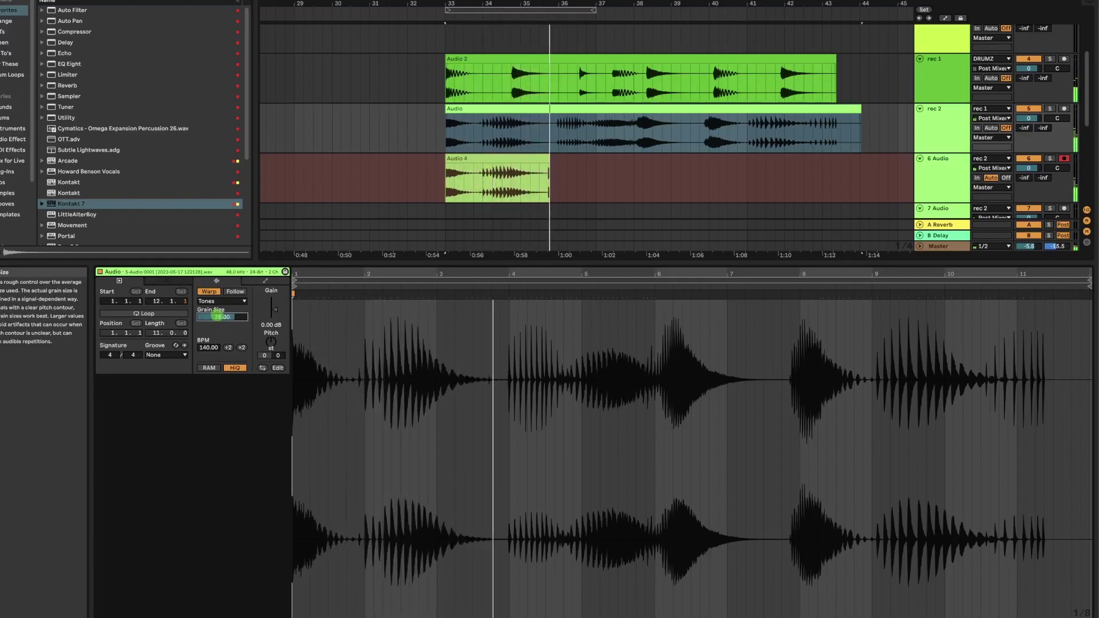
type("100")
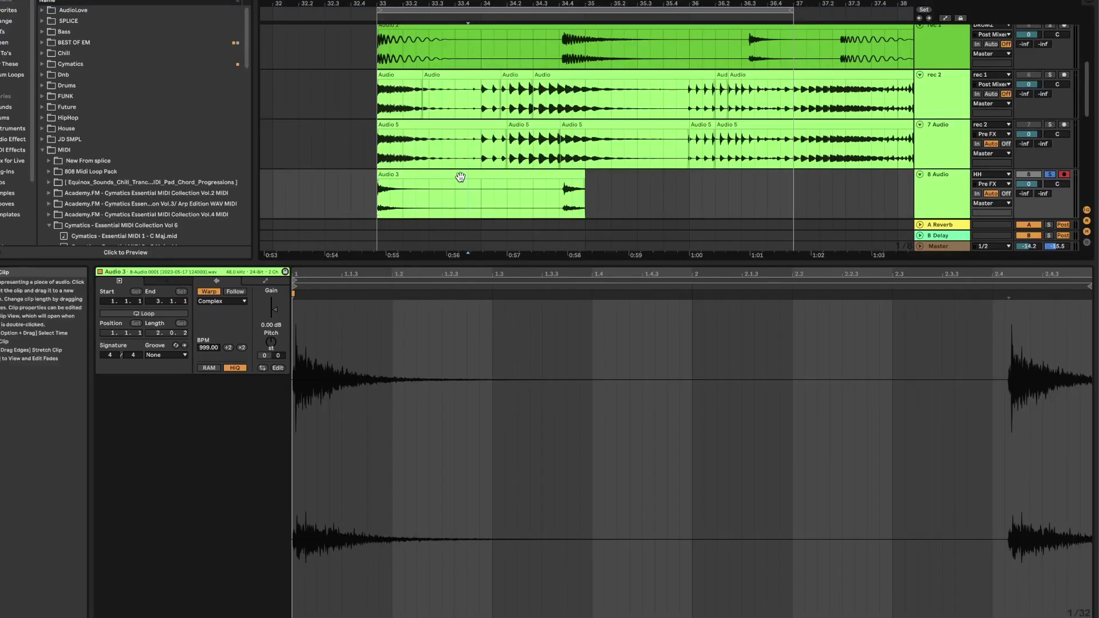
Step: Record Audio 3 onto track 9, setting grain size to 2, 263, 2, then about 59
left_click(463, 178)
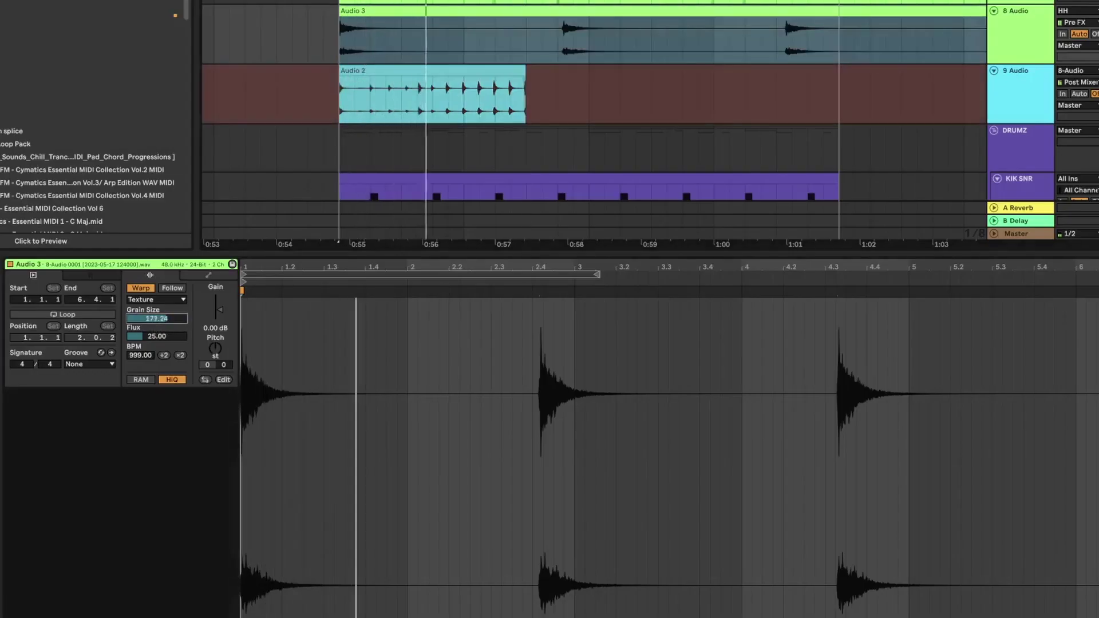
type("28.51")
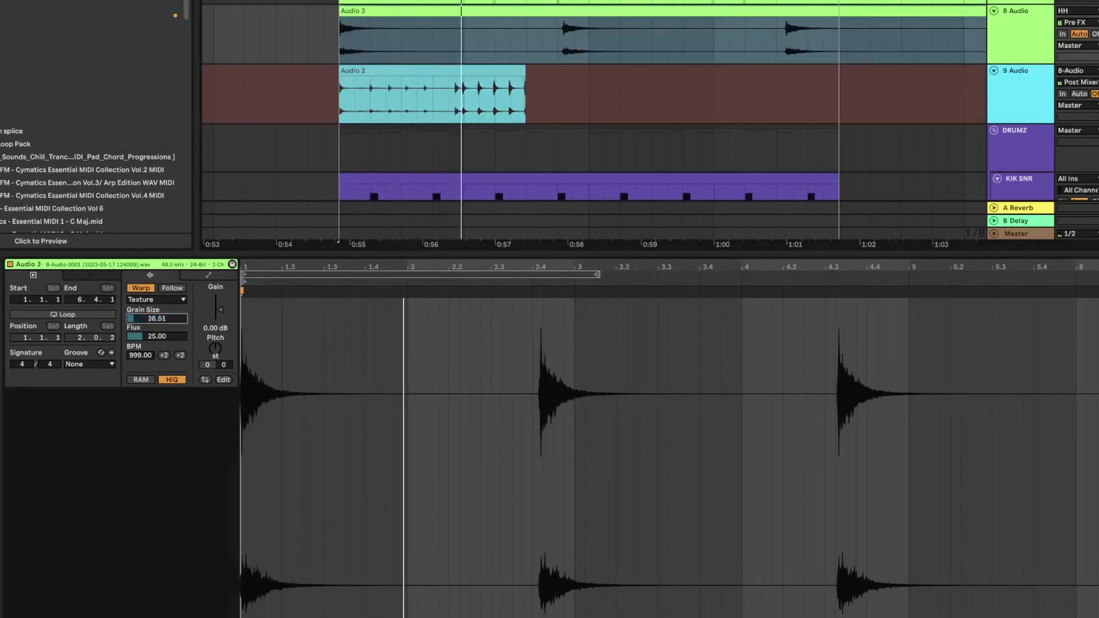
key("Return")
type("263")
key("Return")
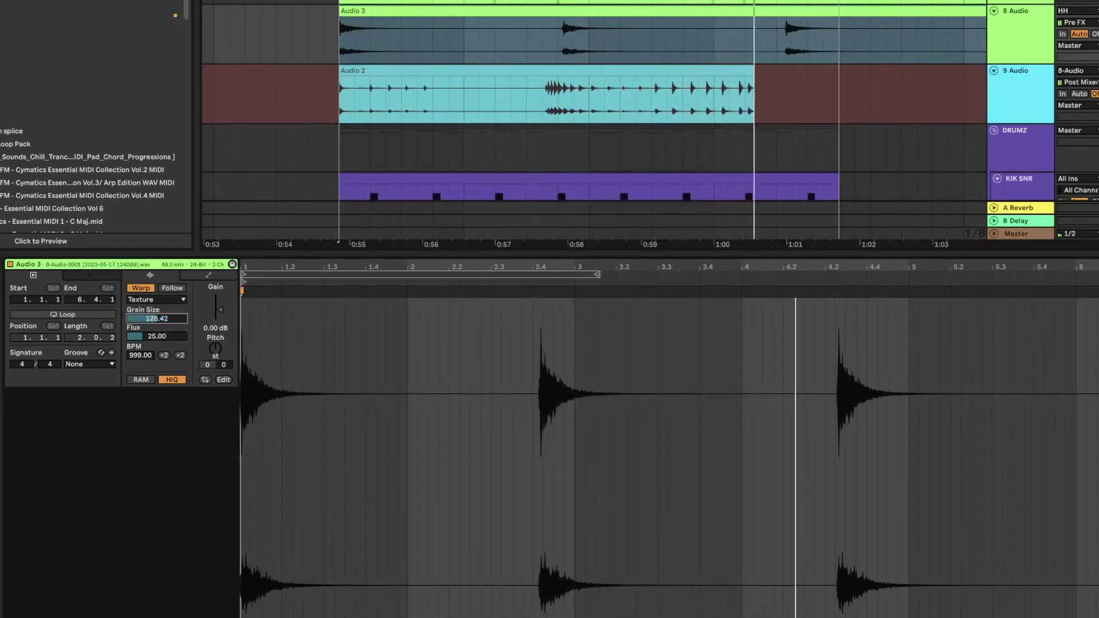
type("2")
key("Return")
mouse_move(156, 319)
left_mouse_down()
mouse_move(157, 283)
mouse_move(157, 310)
left_mouse_up()
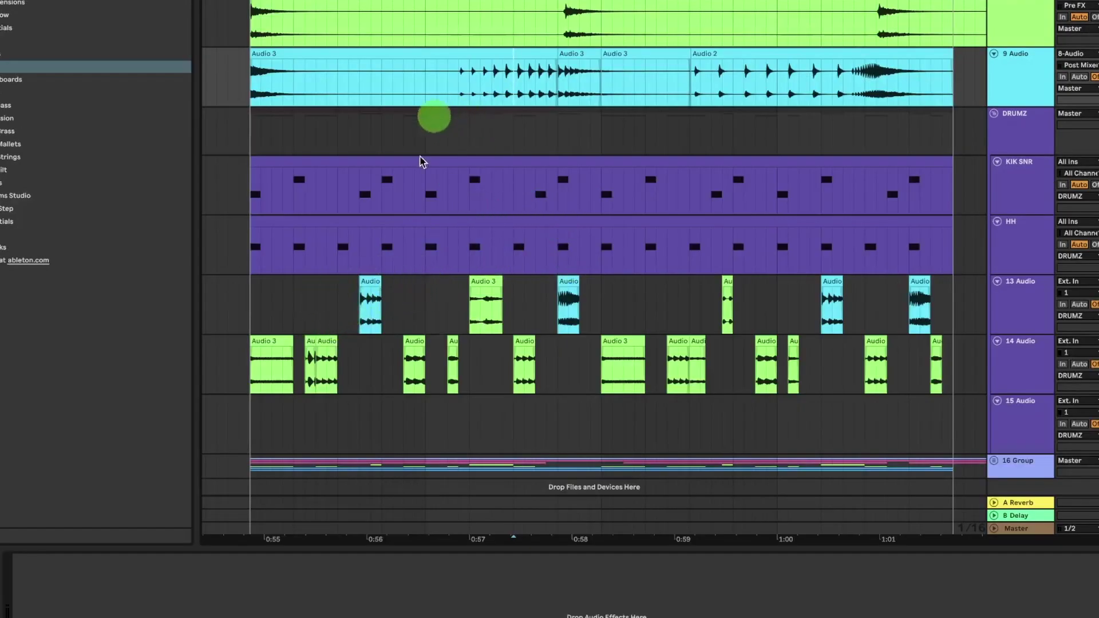
scroll(422, 292, "up", 5)
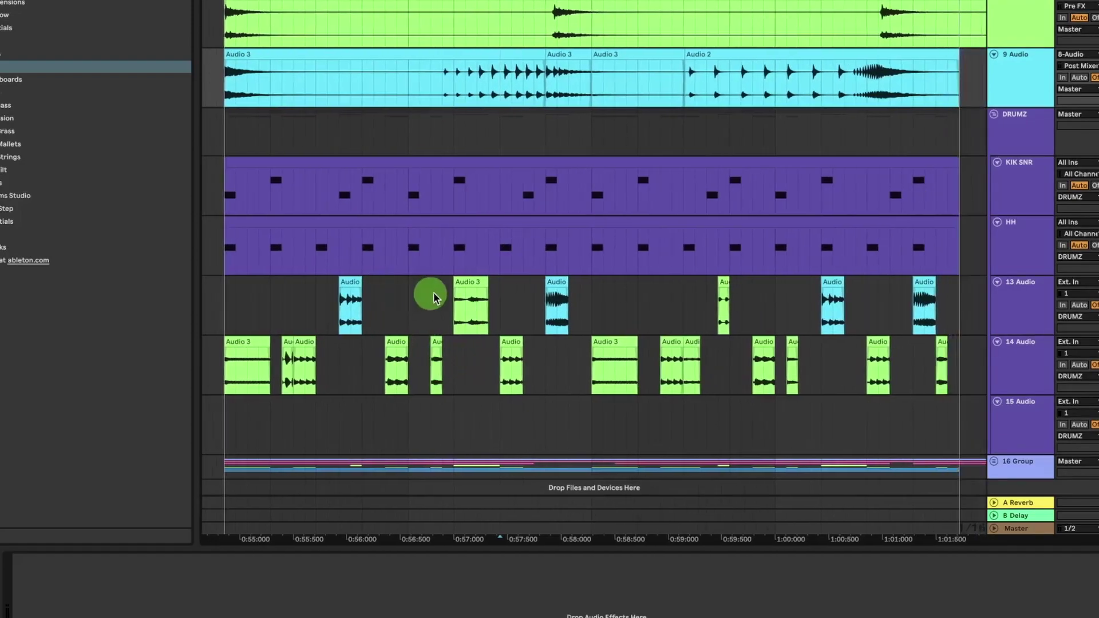
scroll(769, 421, "right", 2)
Step: Show the HH clip's Drum Rack and play back the chopped arrangement
left_click(687, 337)
left_click(695, 249)
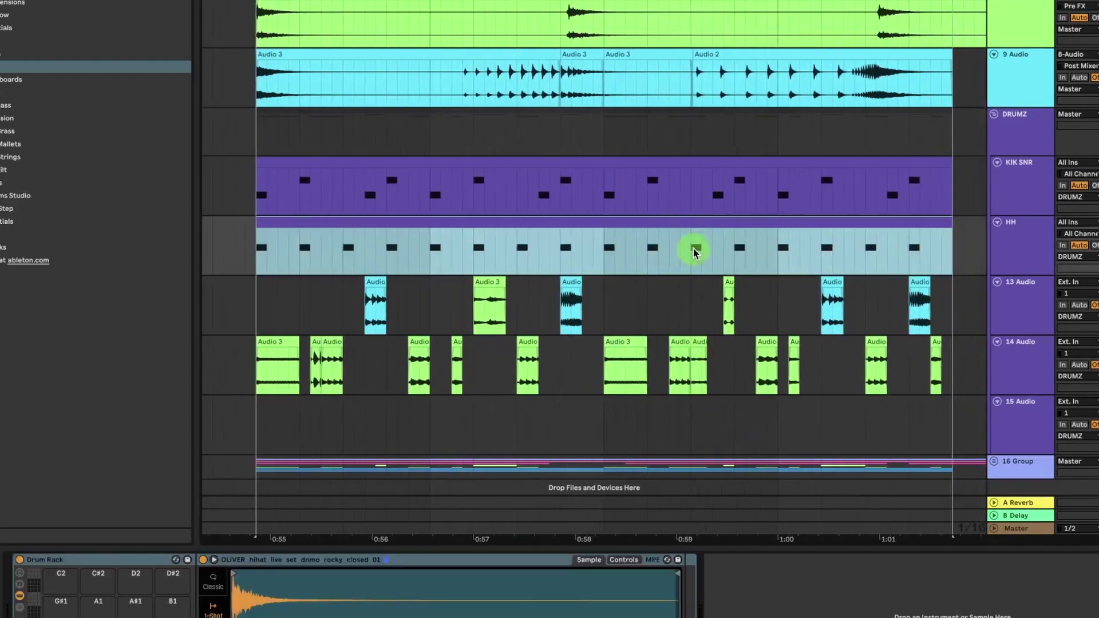
key("space")
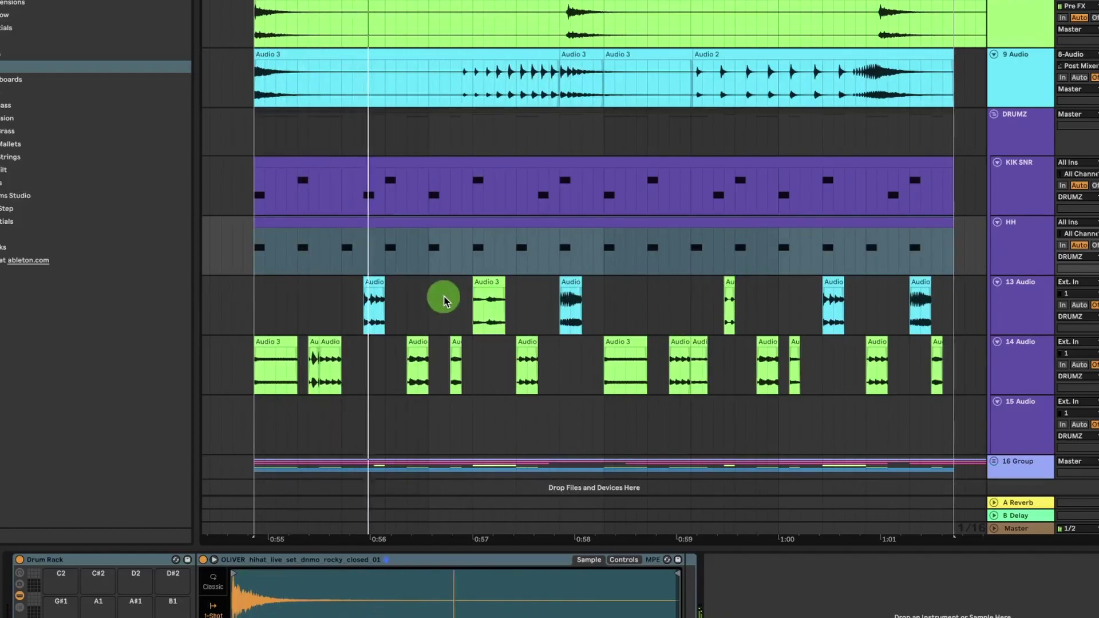
scroll(453, 301, "up", 2)
scroll(524, 308, "down", 1)
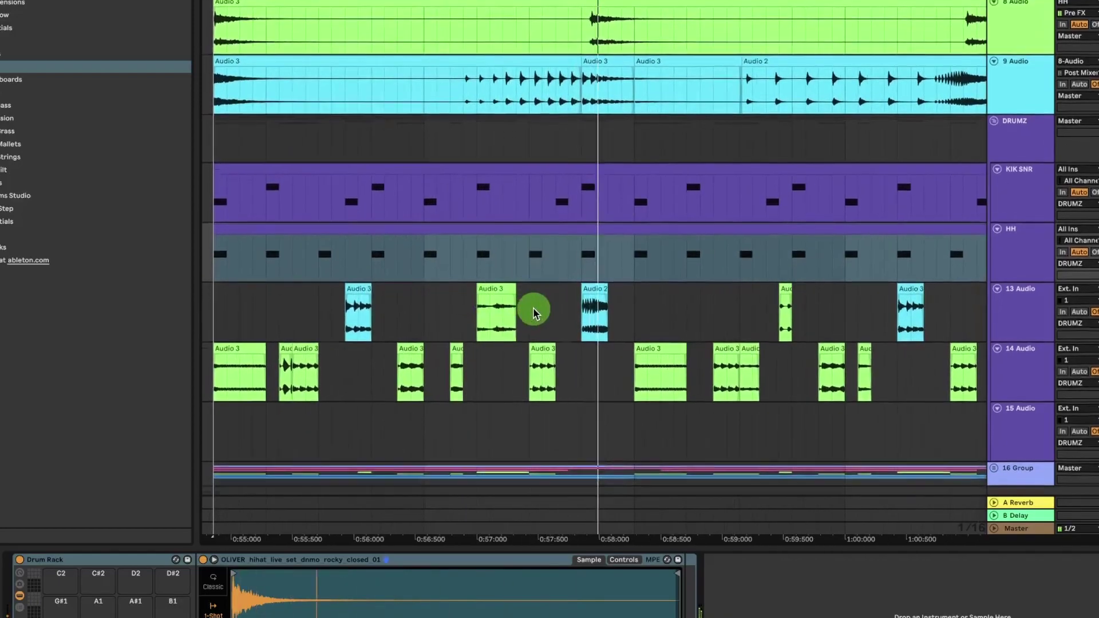
scroll(554, 306, "right", 1)
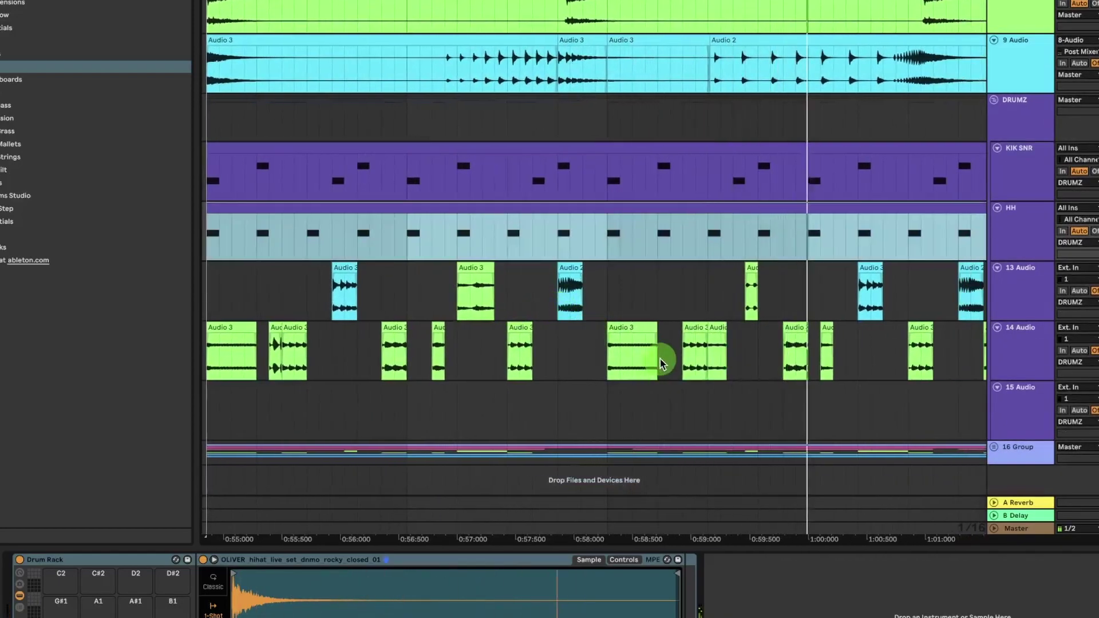
scroll(683, 373, "down", 1)
scroll(662, 361, "down", 1)
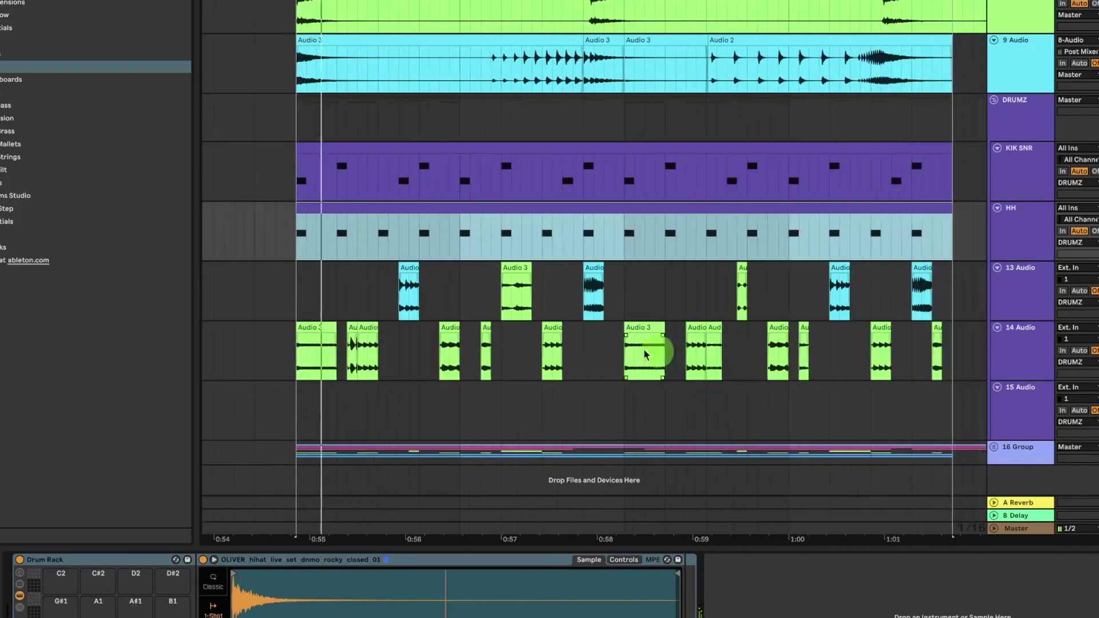
scroll(596, 337, "up", 1)
scroll(595, 337, "up", 1)
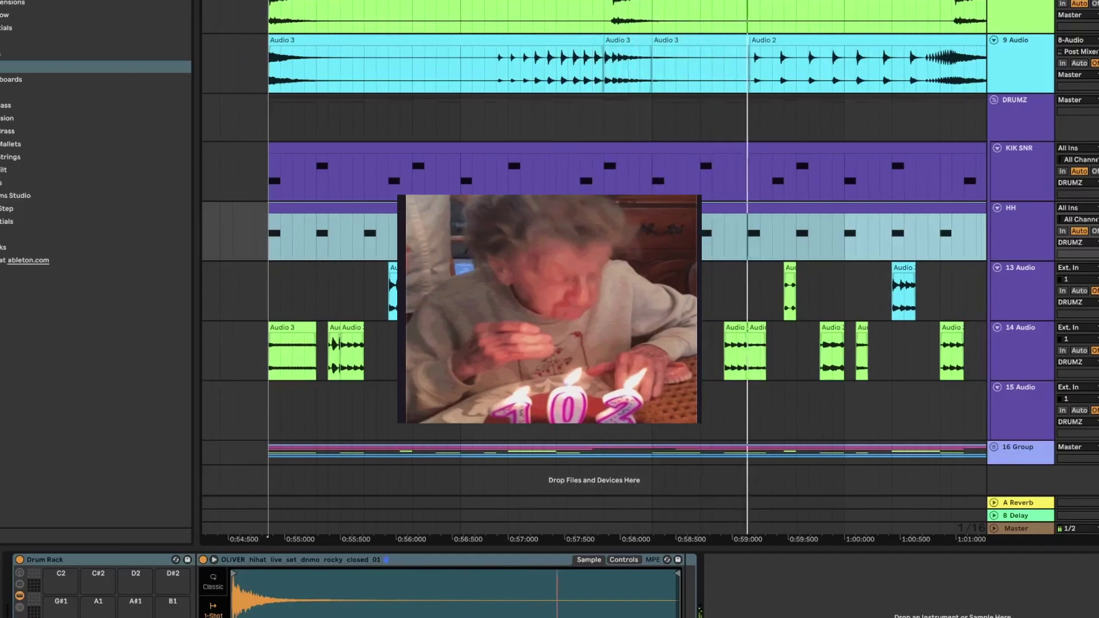
scroll(401, 292, "down", 1)
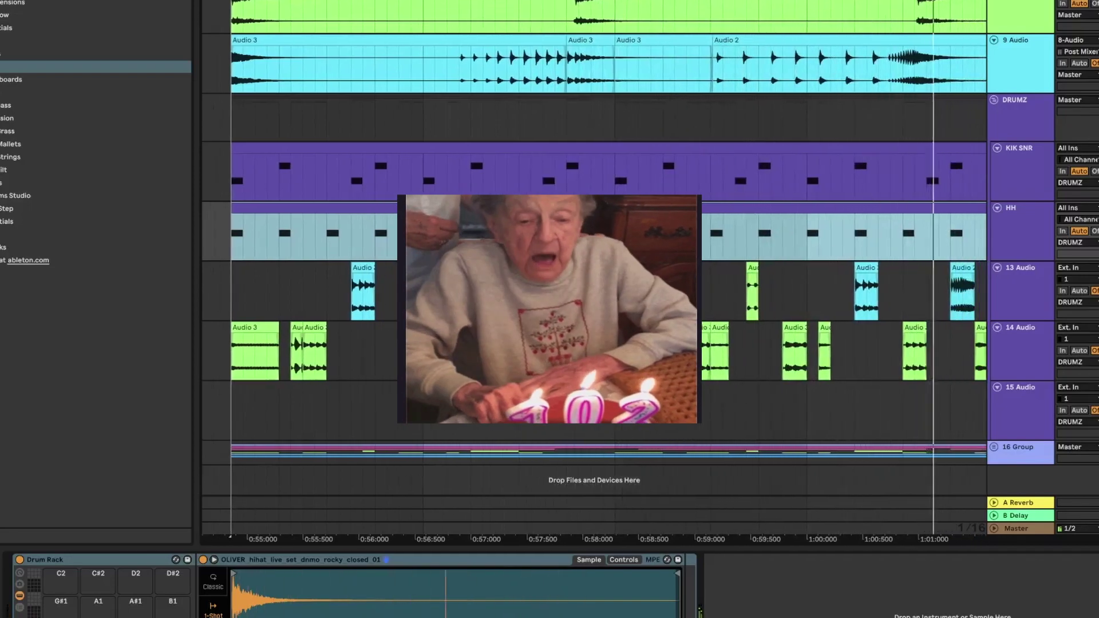
scroll(401, 292, "down", 1)
scroll(585, 347, "up", 1)
left_click(584, 348)
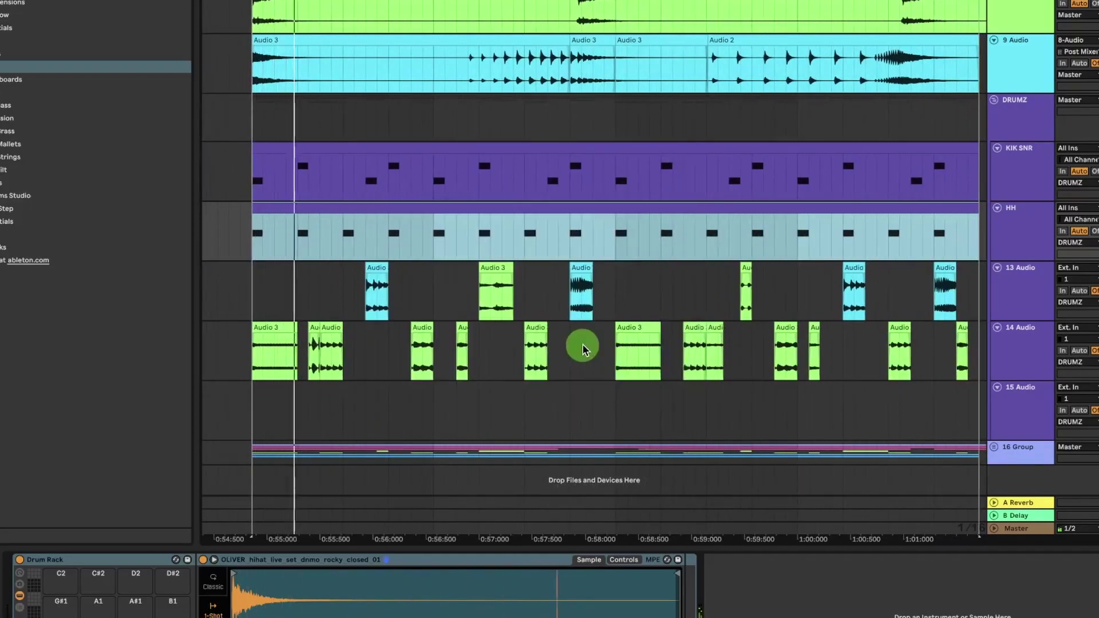
scroll(584, 343, "down", 1)
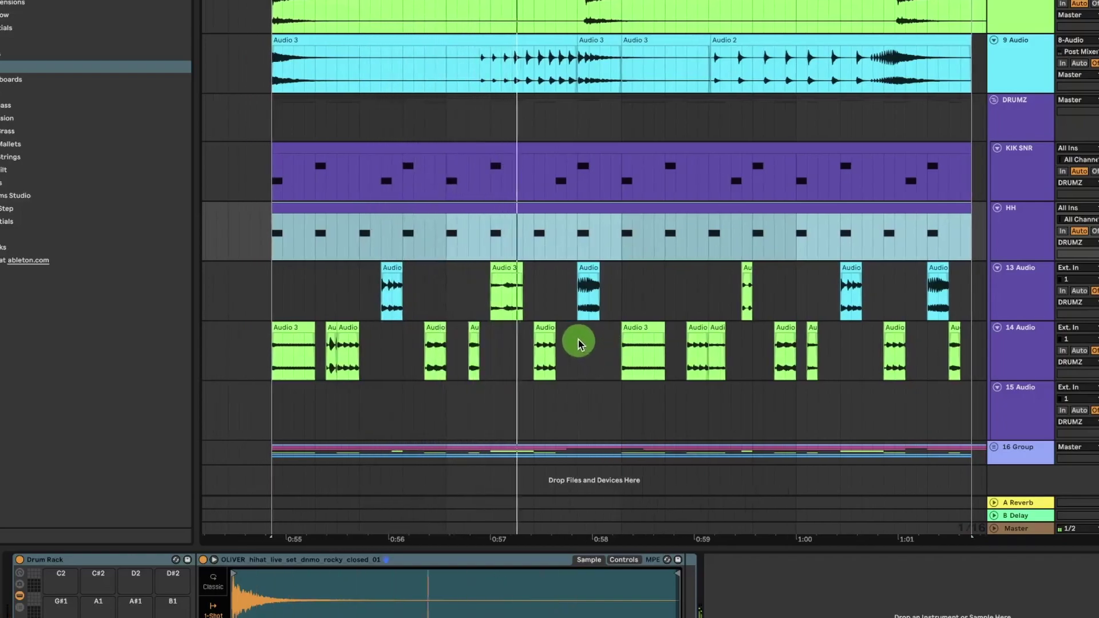
scroll(582, 340, "up", 1)
scroll(583, 337, "up", 1)
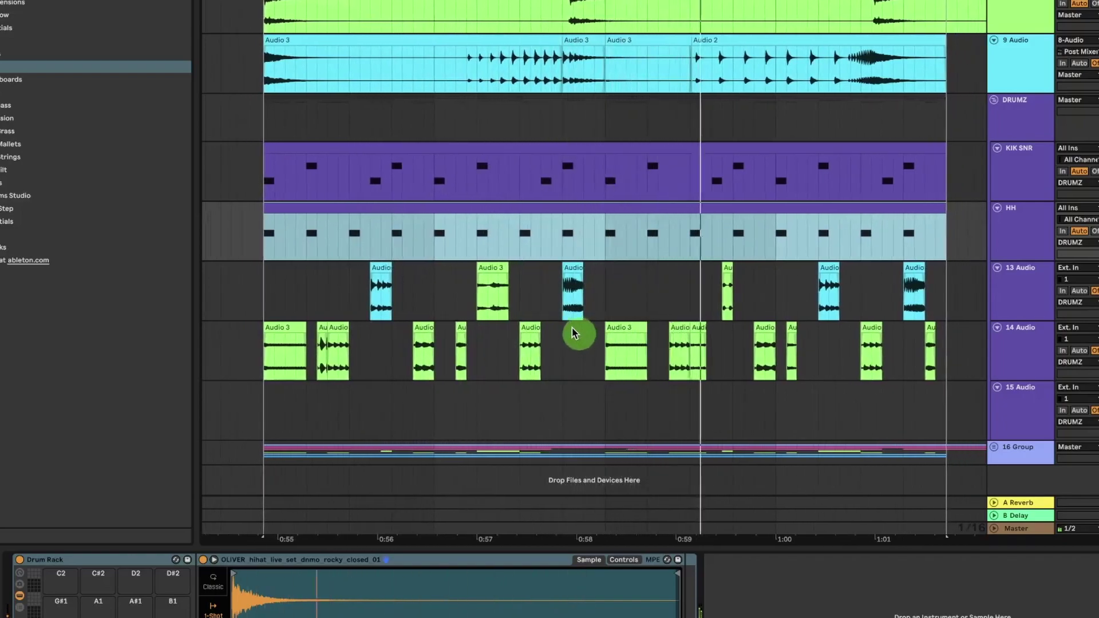